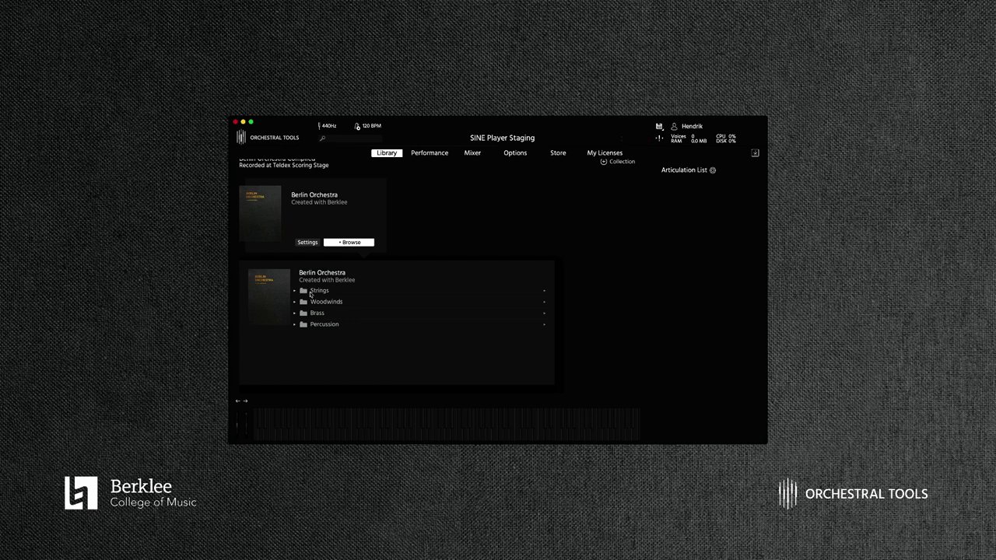
# Step: Expand the Brass folder in the Berlin Orchestra library and scroll through its patches
pyautogui.click(311, 314)
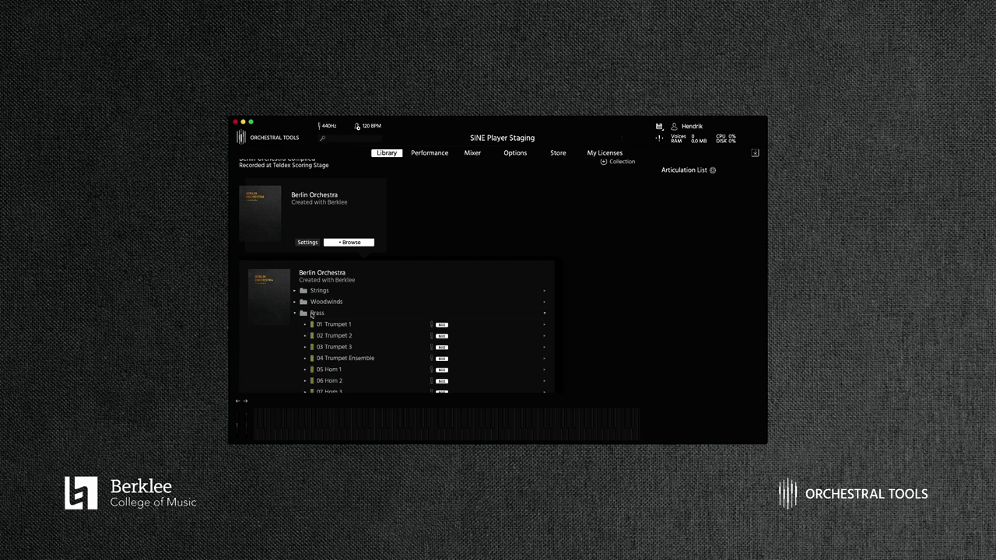
pyautogui.scroll(-1, 340, 366)
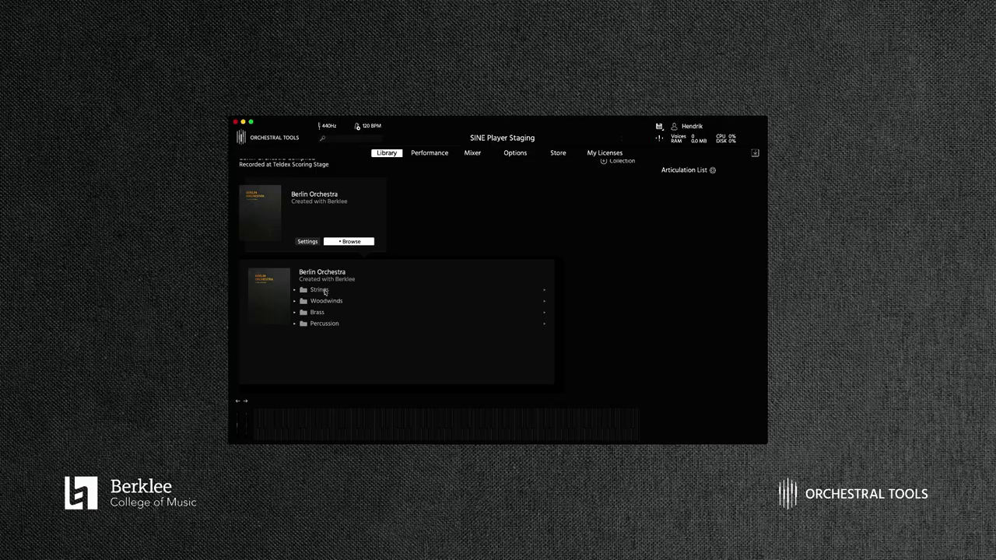
# Step: Expand the Strings folder, then show and hide Solo Violin I's articulations
pyautogui.click(325, 289)
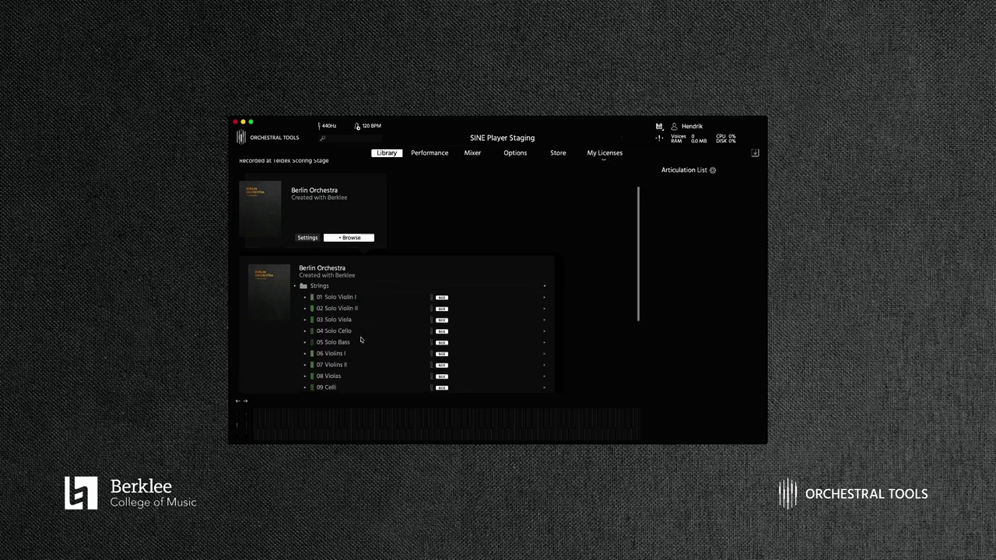
pyautogui.scroll(-2, 360, 340)
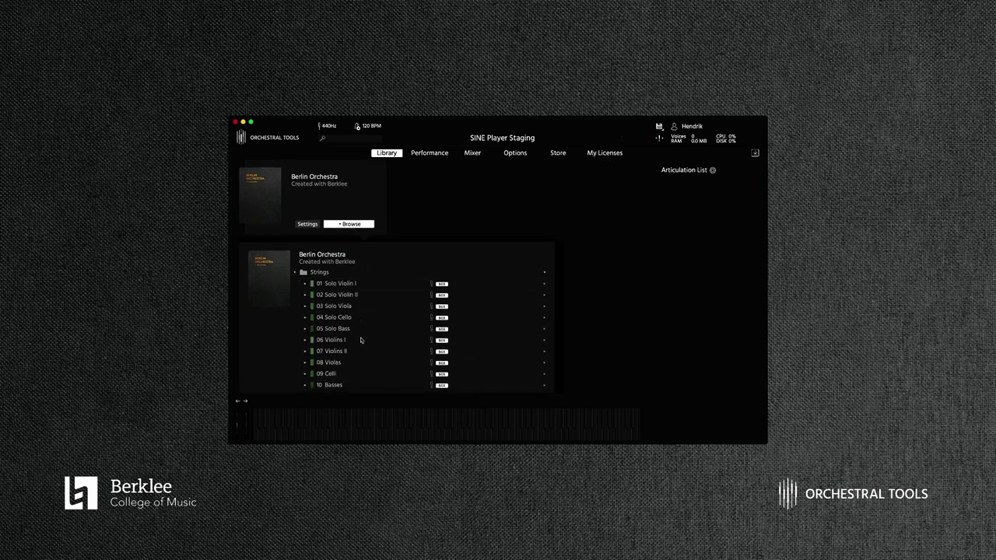
pyautogui.click(347, 285)
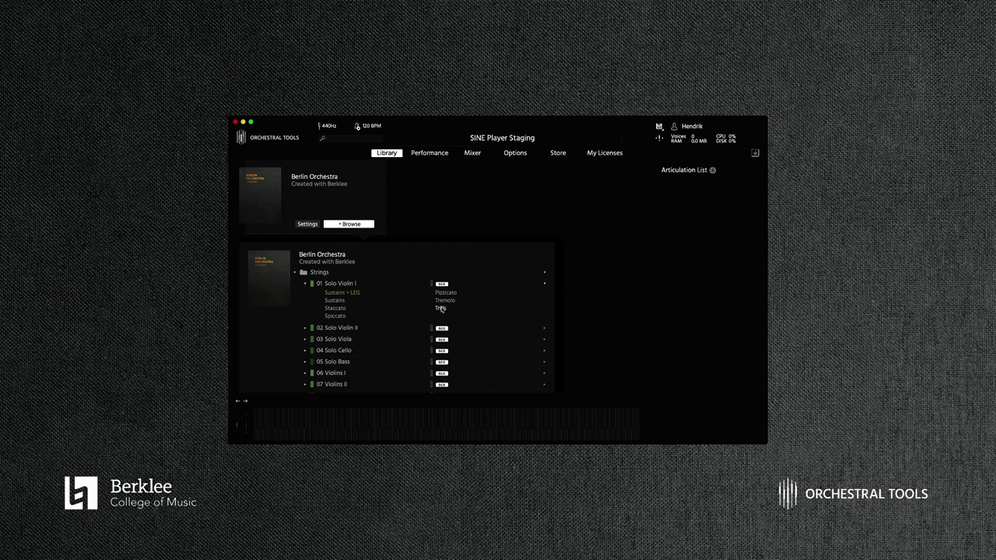
pyautogui.click(404, 283)
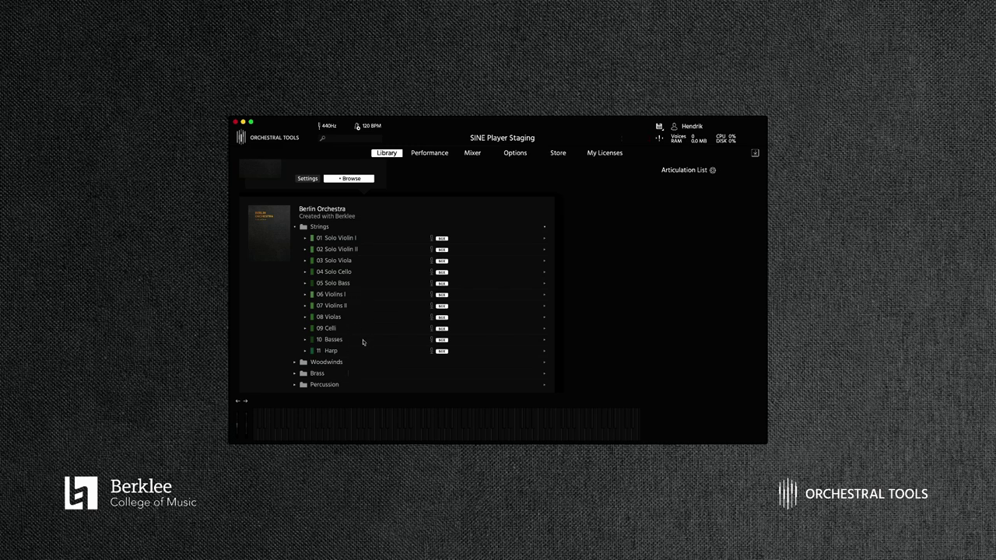
# Step: Load the Violins I patch, then expand Solo Violin I's articulation list
pyautogui.click(334, 296)
pyautogui.click(334, 297)
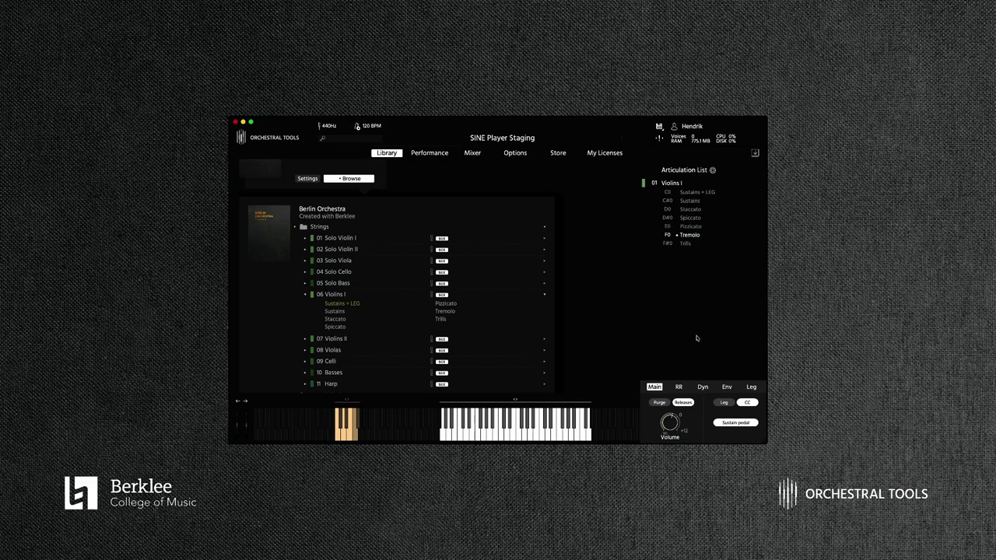
pyautogui.click(330, 241)
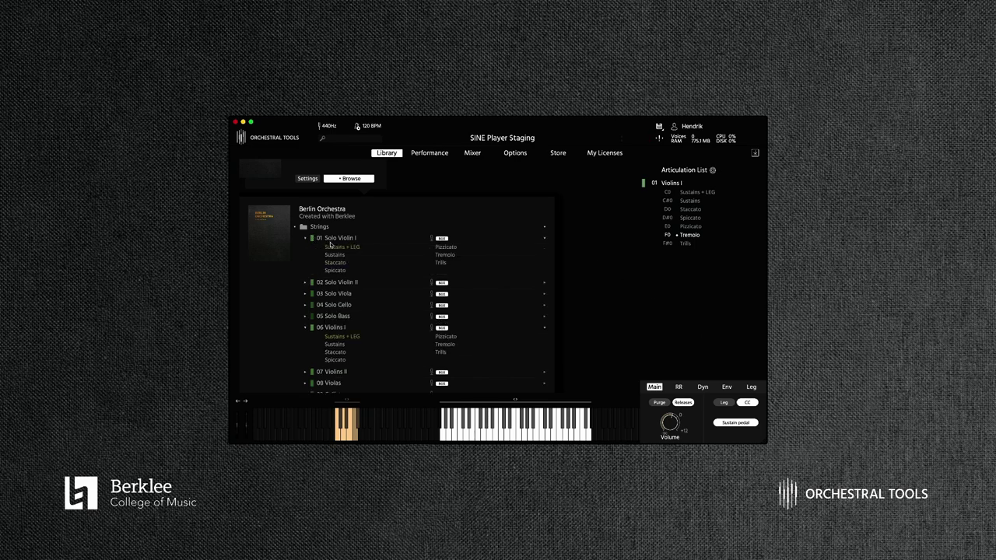
# Step: Add Solo Violin I's Sustains + LEG alongside Violins I and check its channel options unchanged
pyautogui.doubleClick(333, 247)
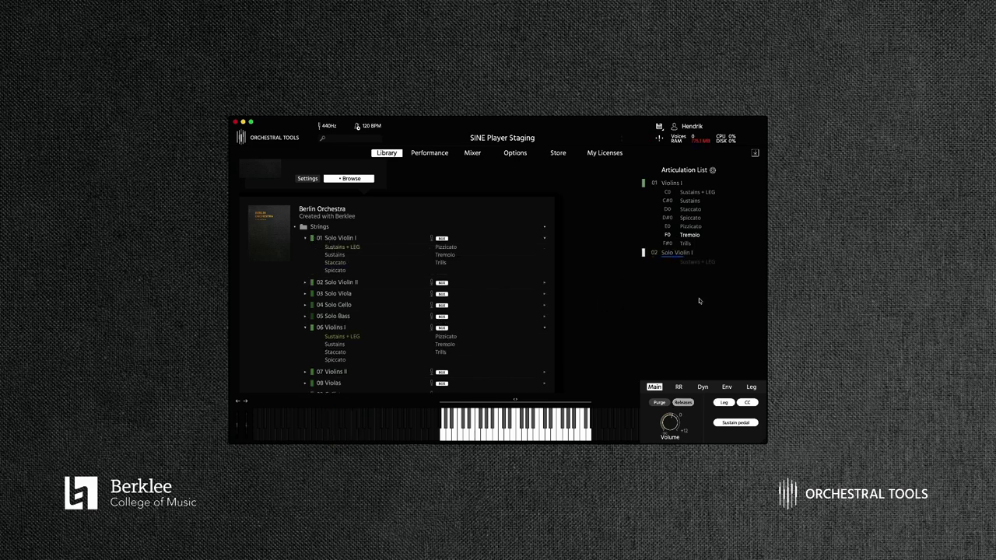
pyautogui.click(654, 252)
pyautogui.click(794, 342)
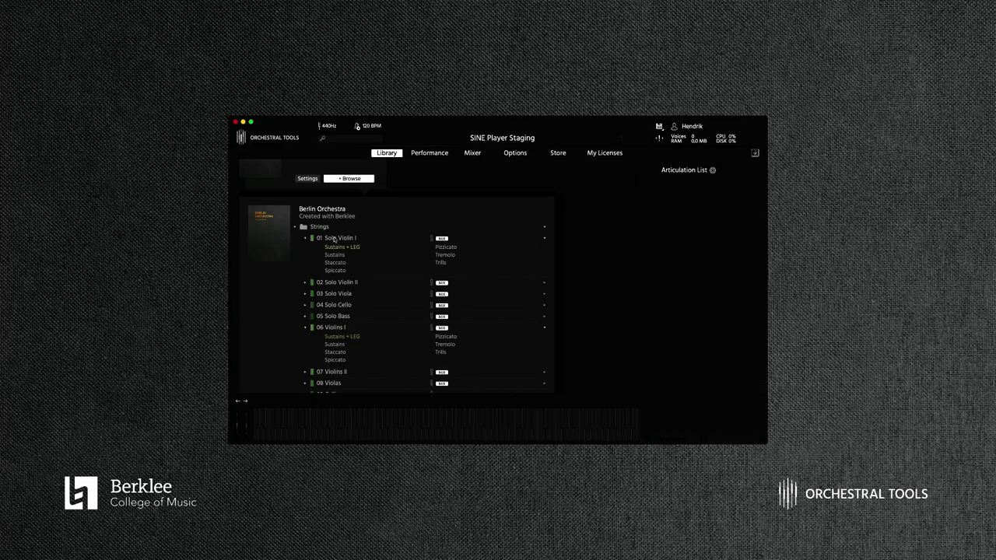
# Step: Load Solo Violin I by itself as instrument 01
pyautogui.doubleClick(336, 239)
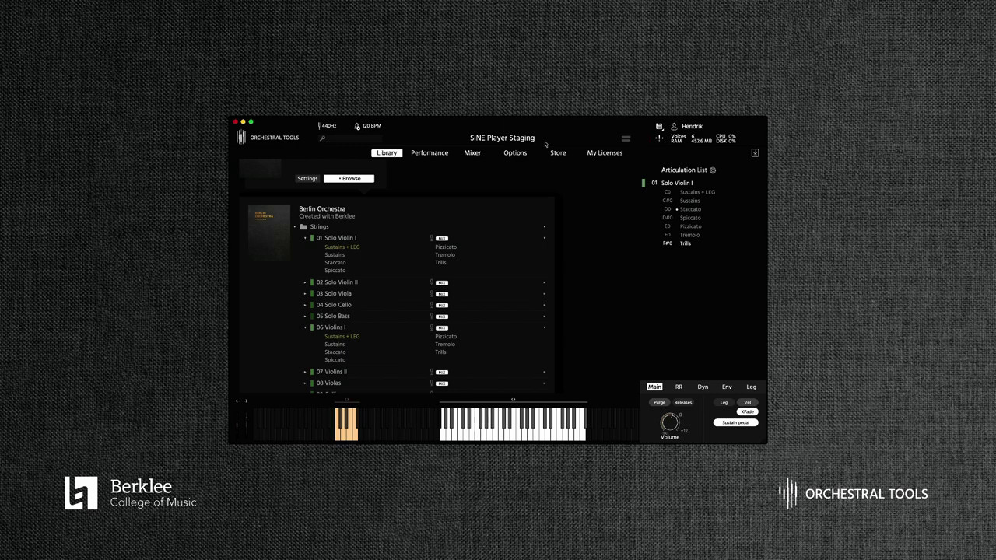
# Step: Open the Performance page for Solo Violin I
pyautogui.click(421, 154)
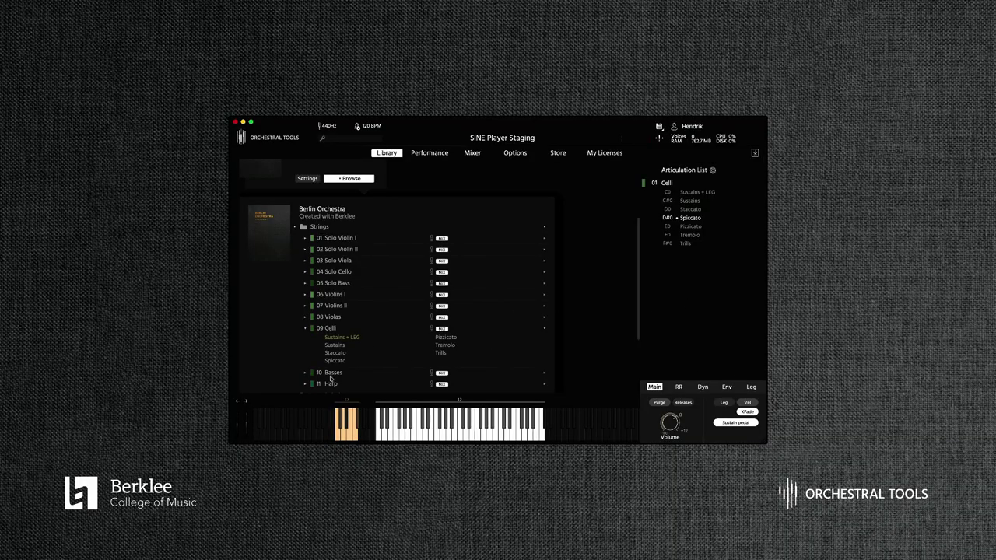
# Step: Add the Basses patch next to Celli and switch Basses to Staccato
pyautogui.doubleClick(332, 373)
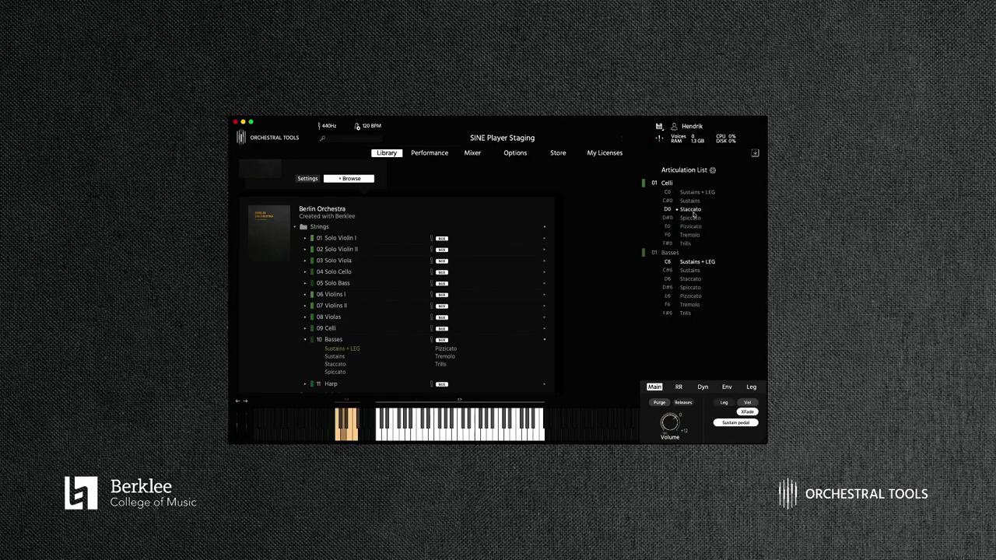
pyautogui.click(690, 279)
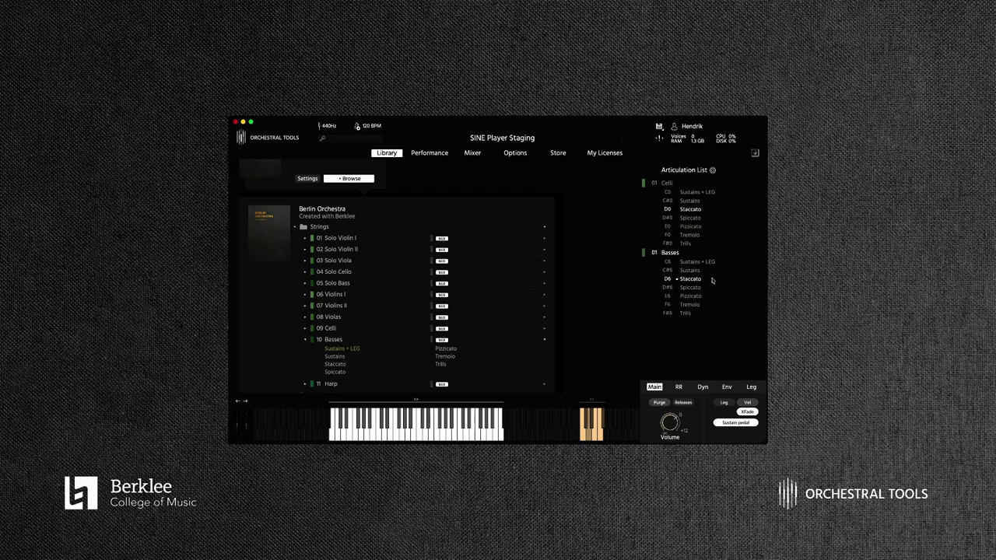
# Step: Unload Basses and Celli, then load Staccato from Violins I's articulations for the string sections
pyautogui.click(666, 182)
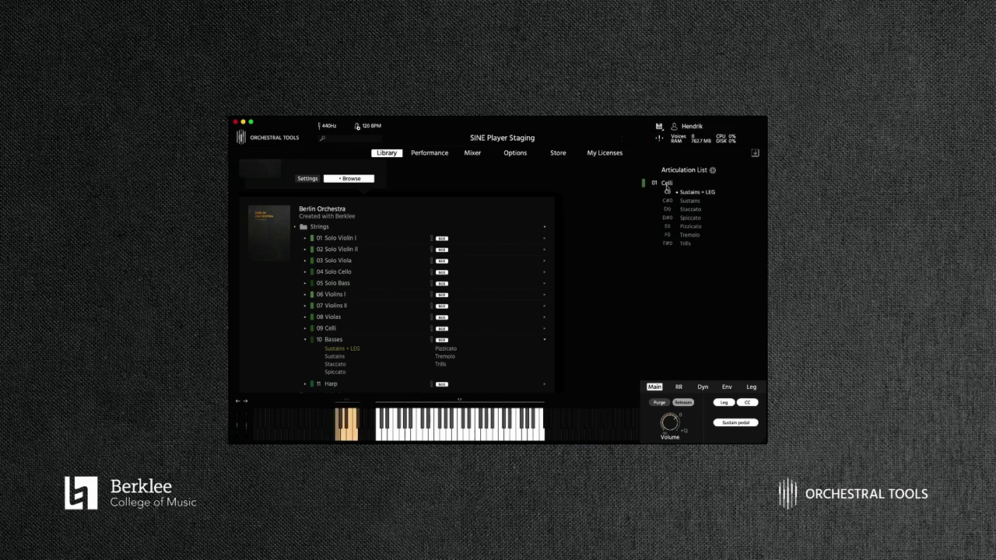
pyautogui.click(666, 187)
pyautogui.click(347, 297)
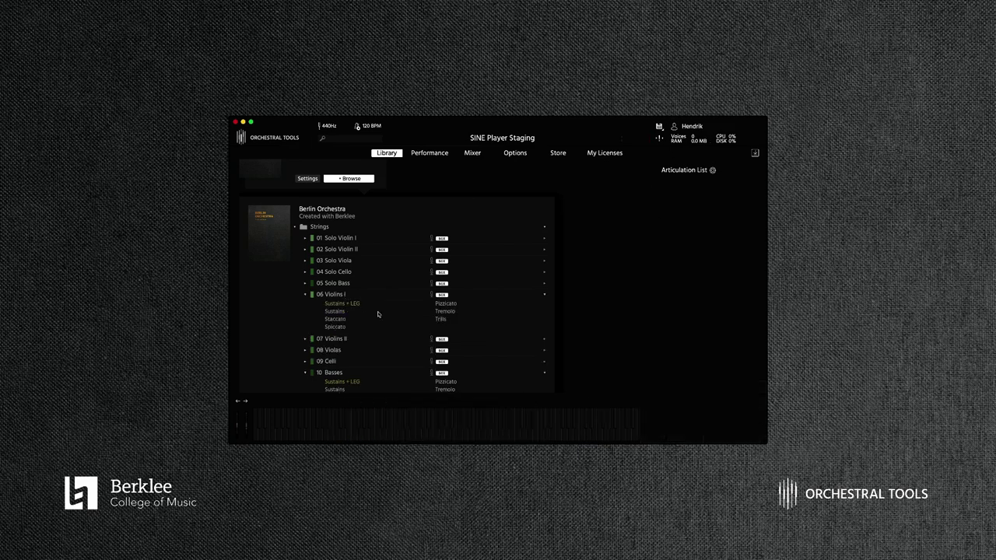
pyautogui.click(340, 319)
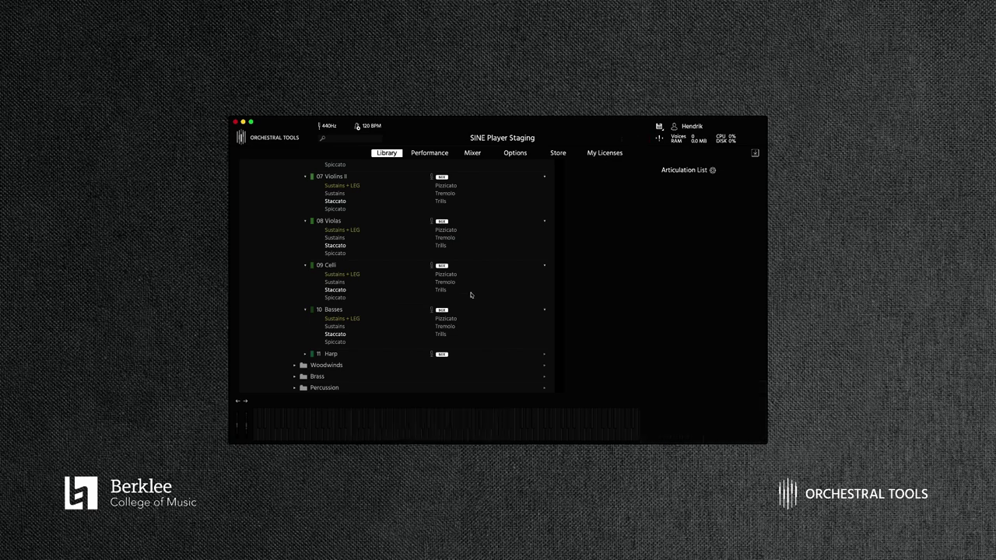
# Step: Load the Harp instrument to audition it
pyautogui.doubleClick(331, 354)
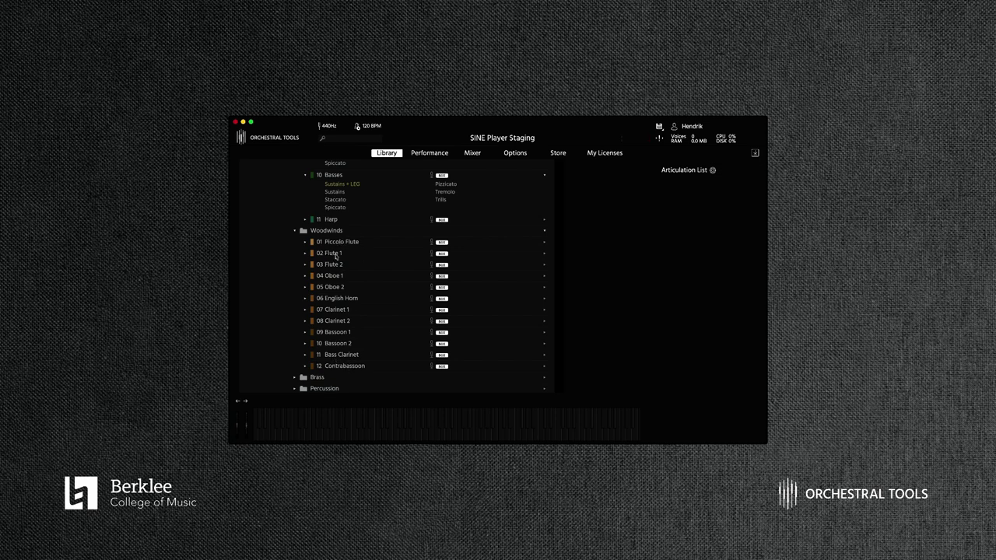
# Step: Load Flute 1 and view its articulations on the Performance page, then return to Library
pyautogui.doubleClick(333, 254)
pyautogui.click(432, 153)
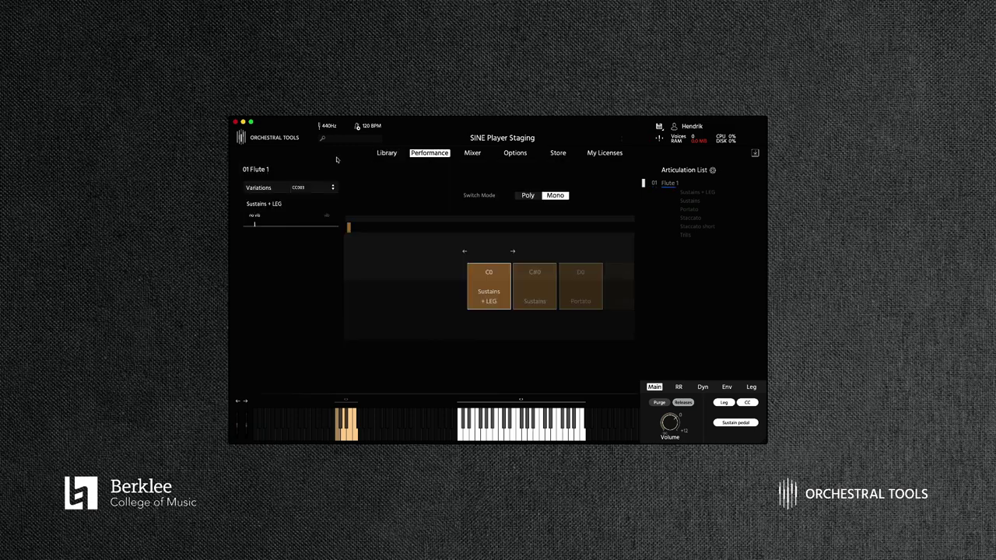
pyautogui.click(386, 155)
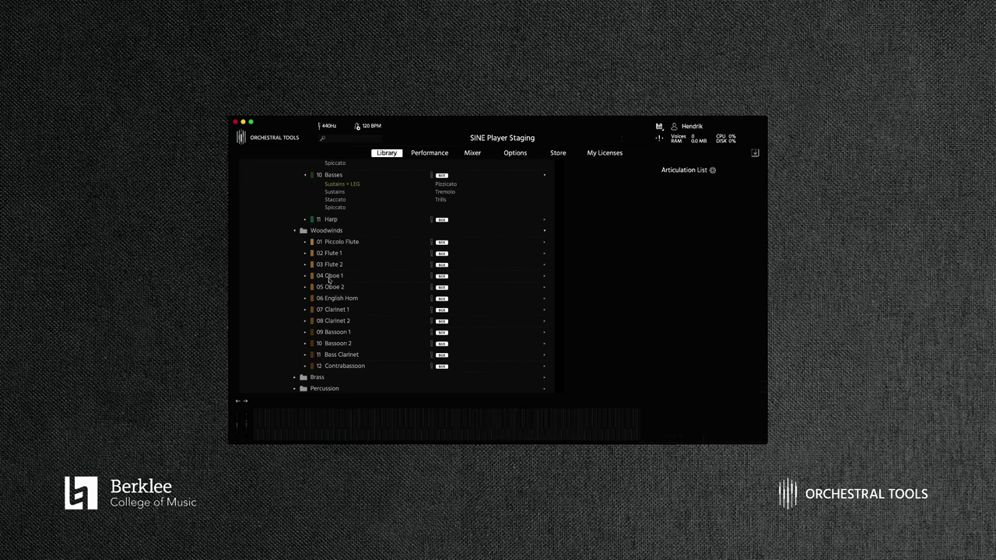
# Step: Load 04 Oboe 1 from the Woodwinds folder in place of Flute 1
pyautogui.doubleClick(328, 277)
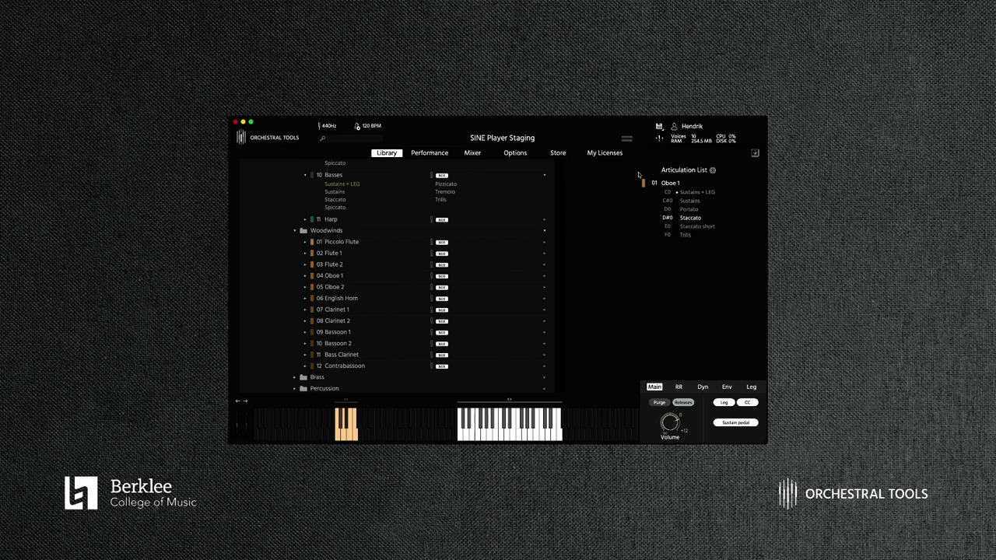
# Step: Remove Oboe 1, then switch the loaded Bassoon 1 to its Staccato articulation
pyautogui.press('Delete')
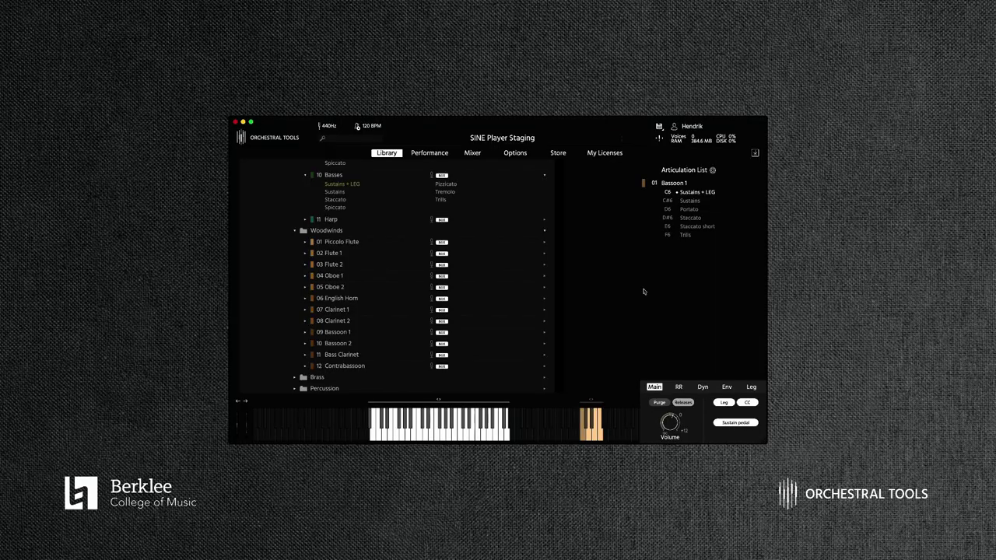
pyautogui.click(691, 218)
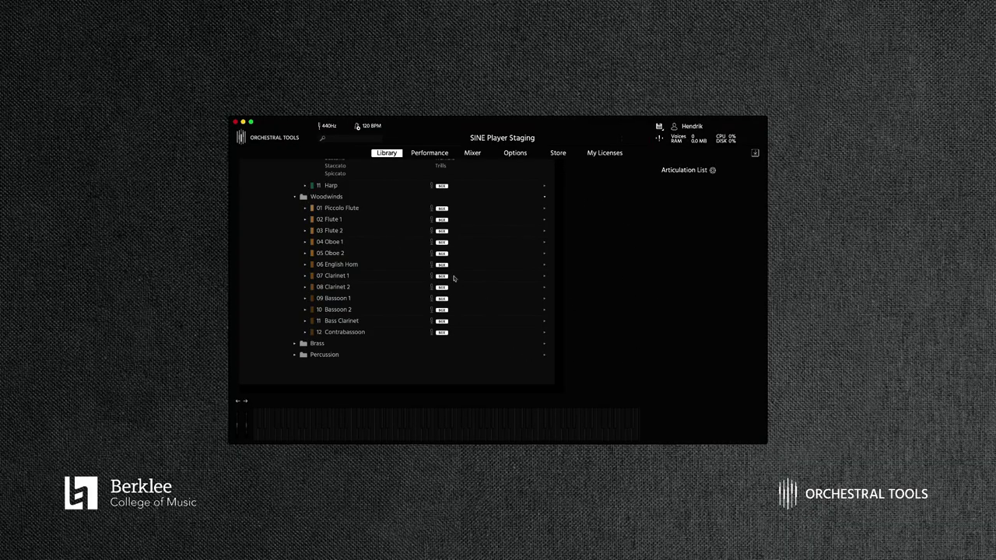
# Step: Load Flute 1, Oboe 1 and Bassoon 1, each with only the Staccato articulation
pyautogui.click(336, 221)
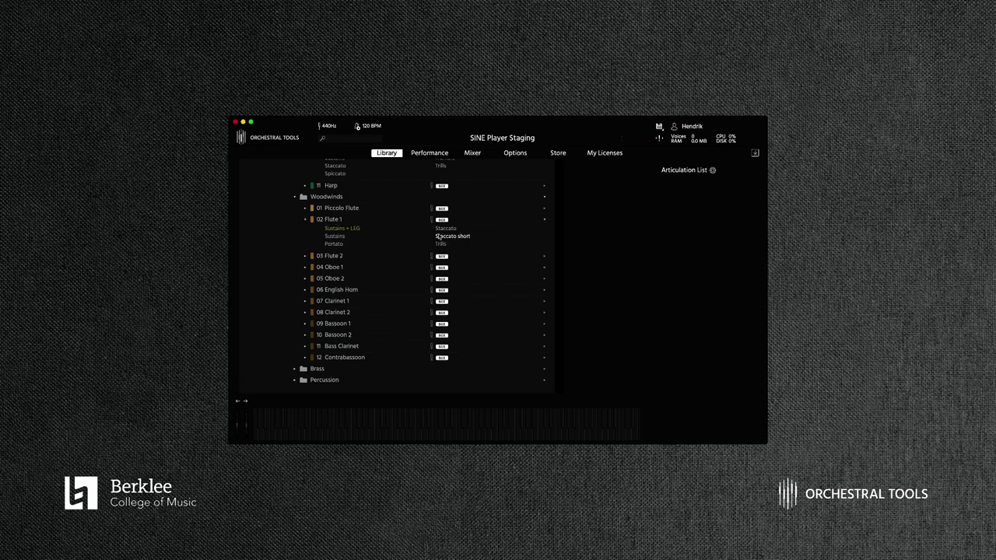
pyautogui.doubleClick(443, 230)
pyautogui.click(337, 267)
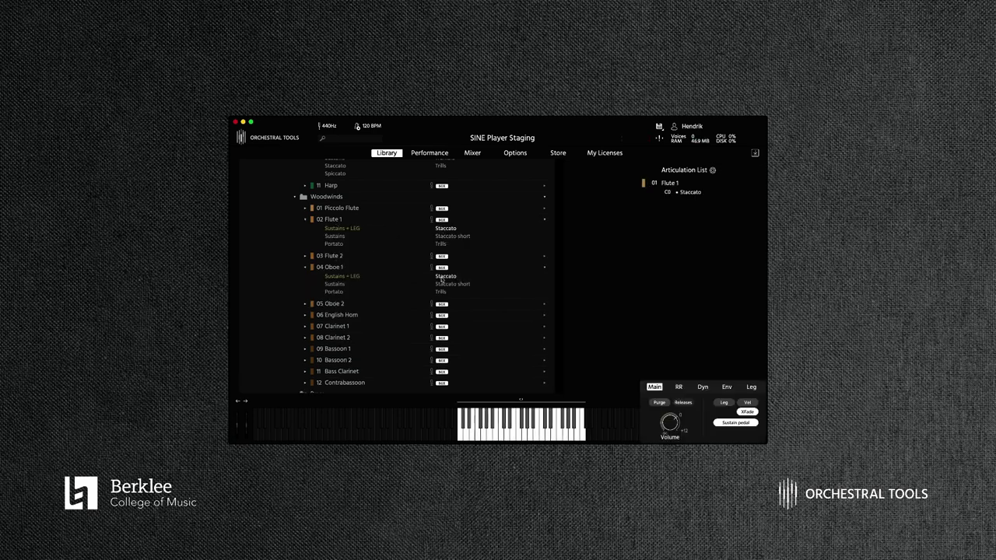
pyautogui.doubleClick(446, 277)
pyautogui.click(339, 349)
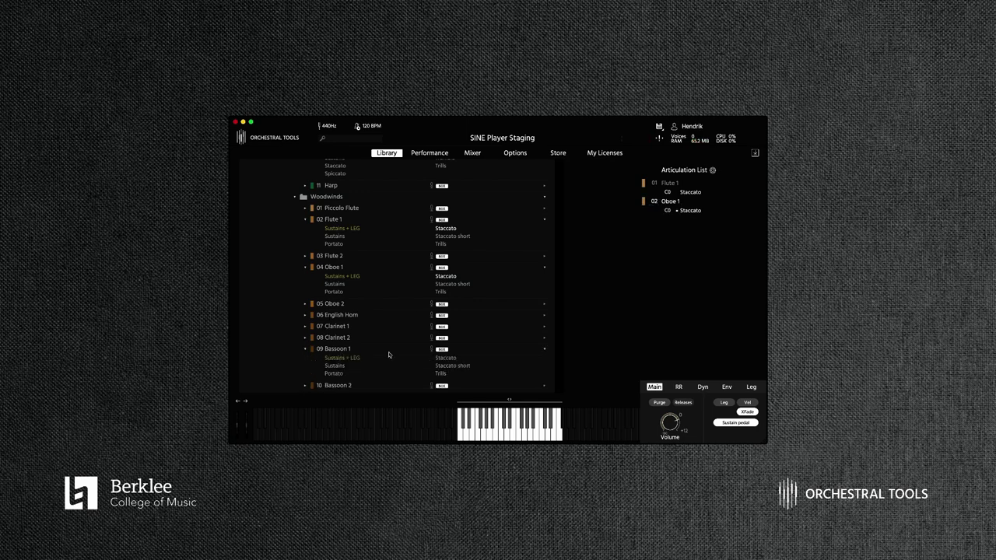
pyautogui.doubleClick(439, 358)
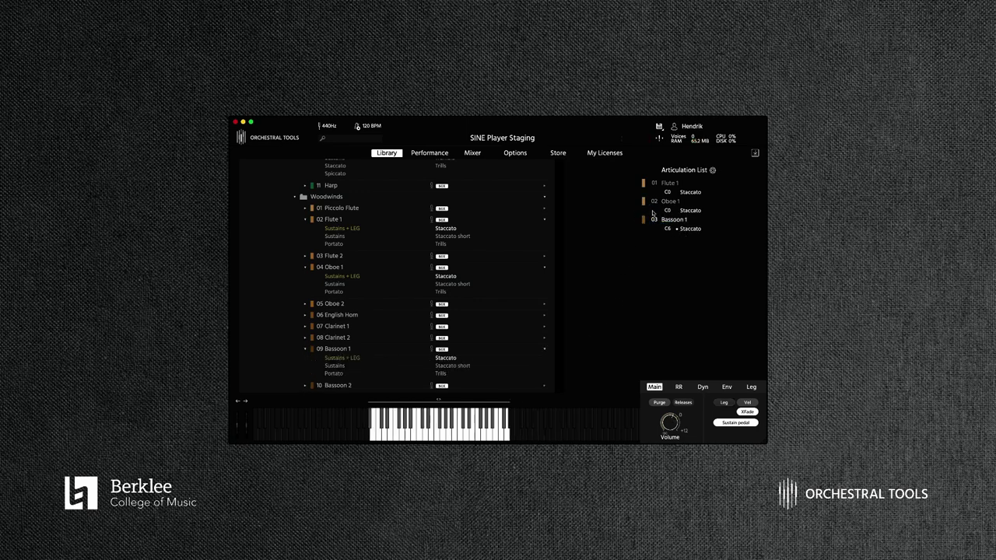
# Step: Assign Oboe 1 and Bassoon 1 to MIDI channel 01
pyautogui.click(657, 199)
pyautogui.click(659, 223)
pyautogui.click(656, 220)
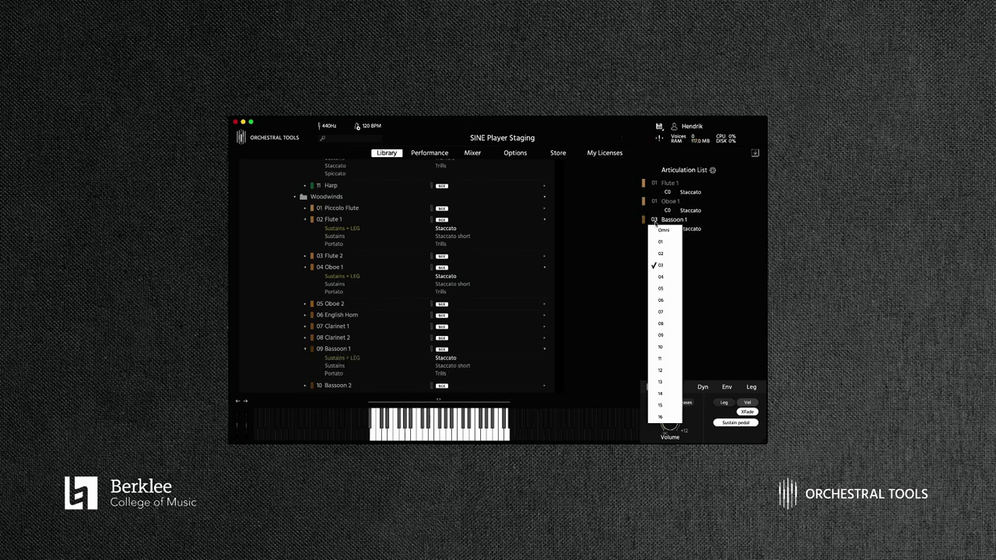
pyautogui.click(658, 241)
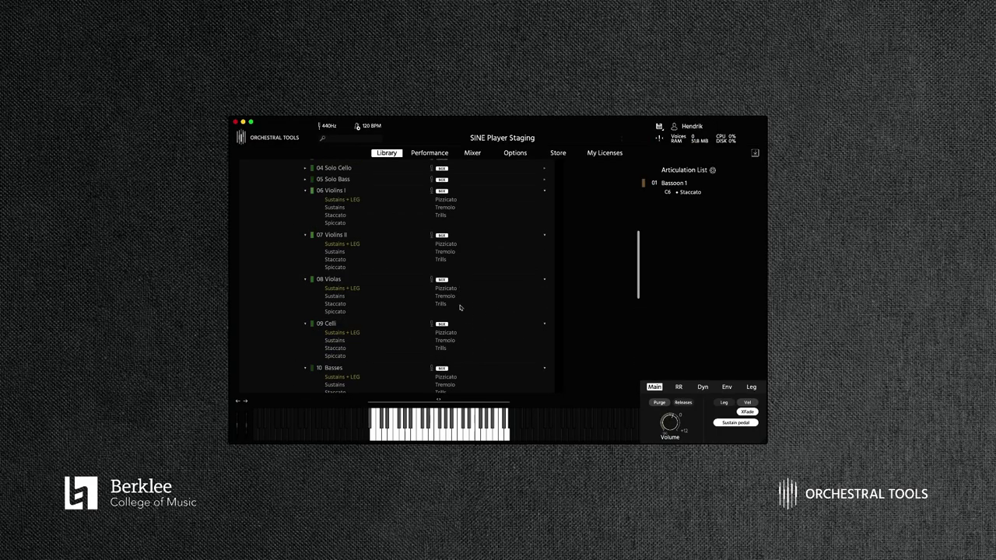
pyautogui.scroll(3, 459, 309)
# Step: Collapse Violins I and load the Celli Staccato patch on MIDI channel 01
pyautogui.scroll(-2, 391, 306)
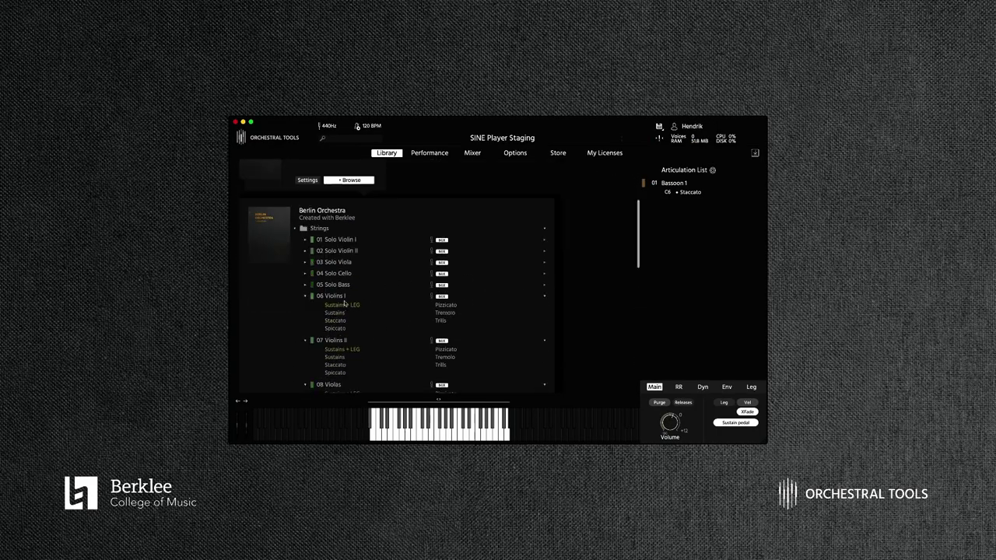
pyautogui.click(342, 297)
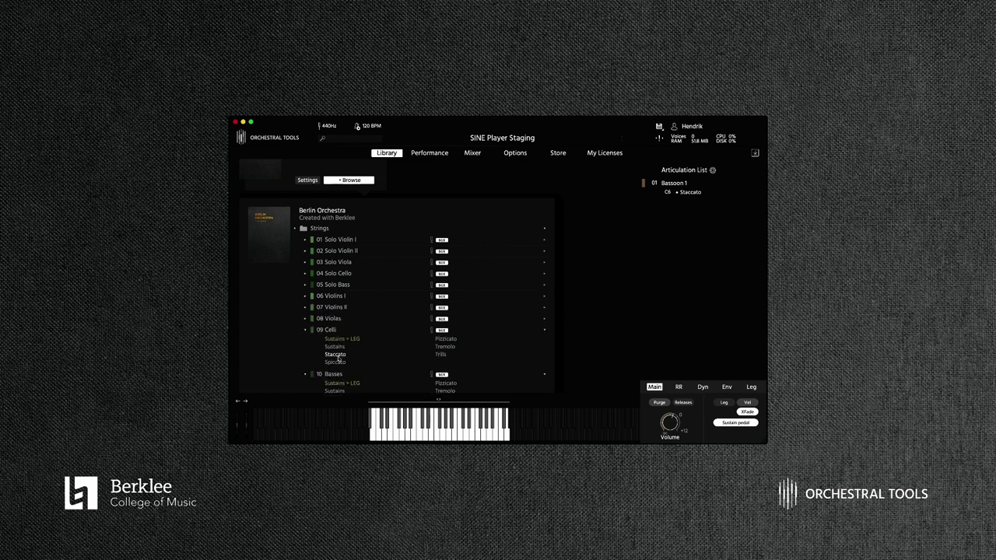
pyautogui.doubleClick(336, 355)
pyautogui.click(655, 202)
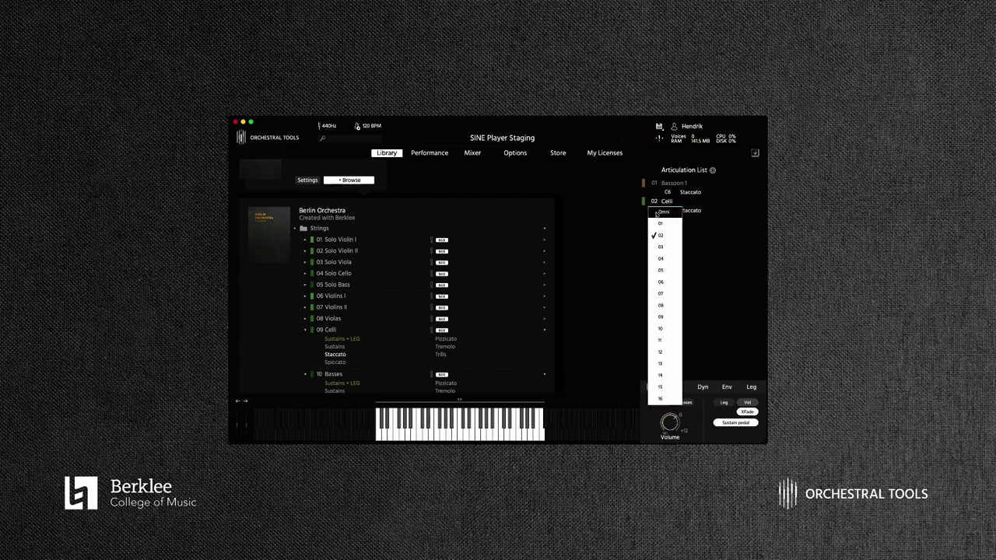
pyautogui.click(650, 208)
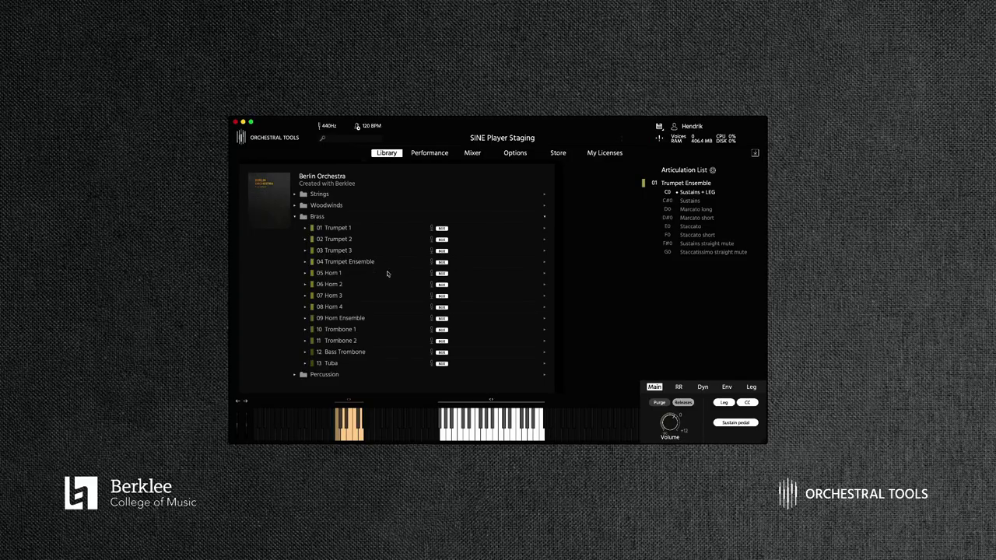
# Step: Expand 01 Trumpet 1 to list its articulations, Sustains + LEG through Staccato straight mute
pyautogui.click(350, 229)
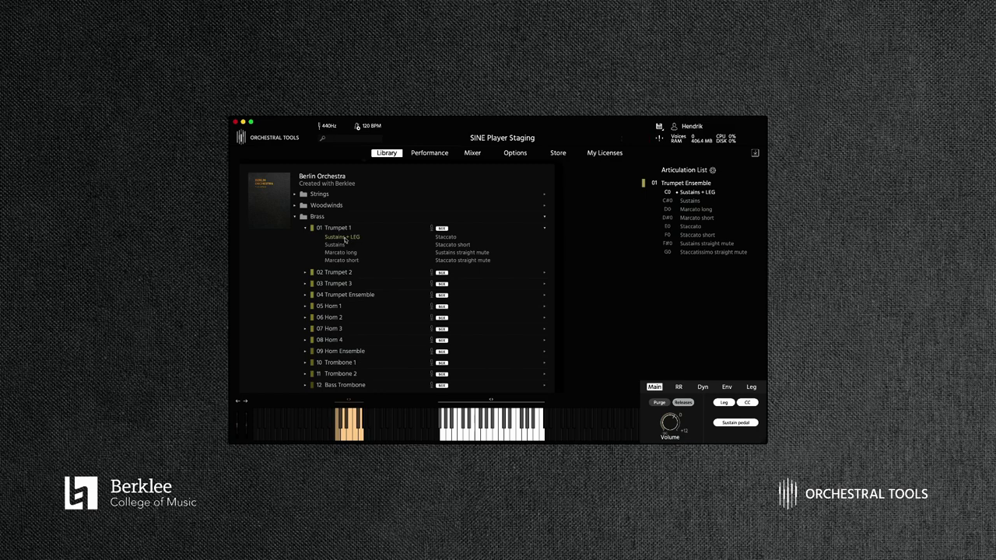
# Step: Load the Trumpet 1 Sustains + LEG patch to audition it
pyautogui.doubleClick(342, 237)
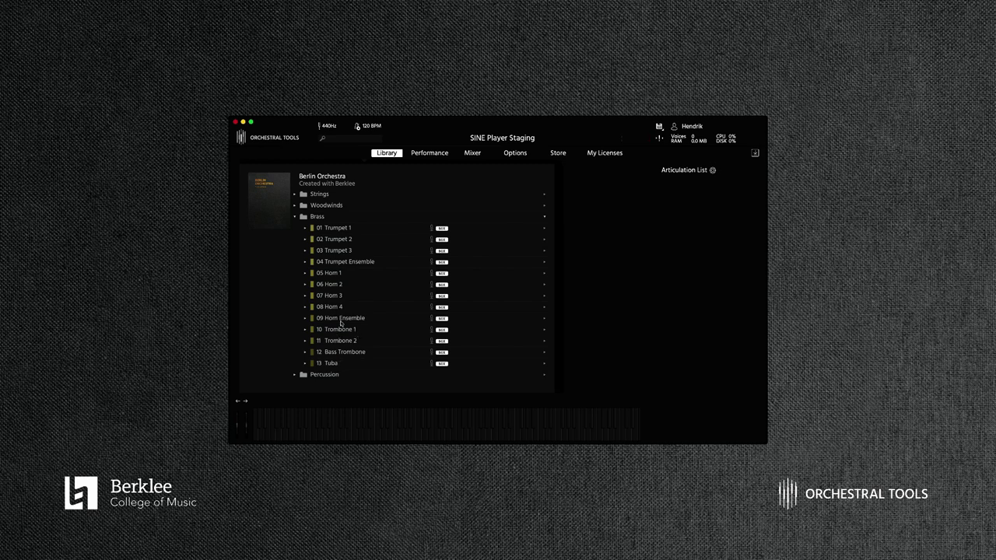
# Step: Load 10 Trombone 1 and 13 Tuba together to hear the low brass
pyautogui.doubleClick(340, 330)
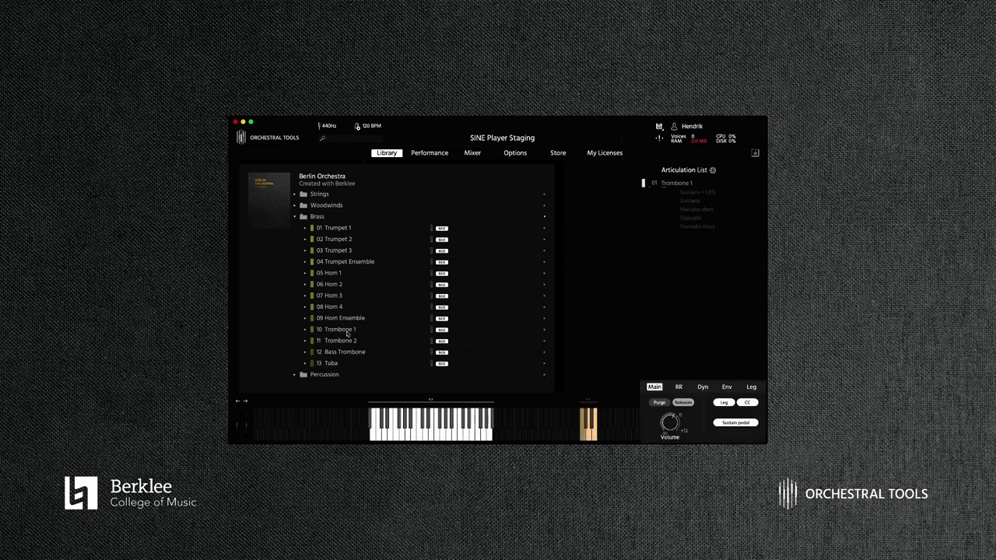
pyautogui.doubleClick(332, 364)
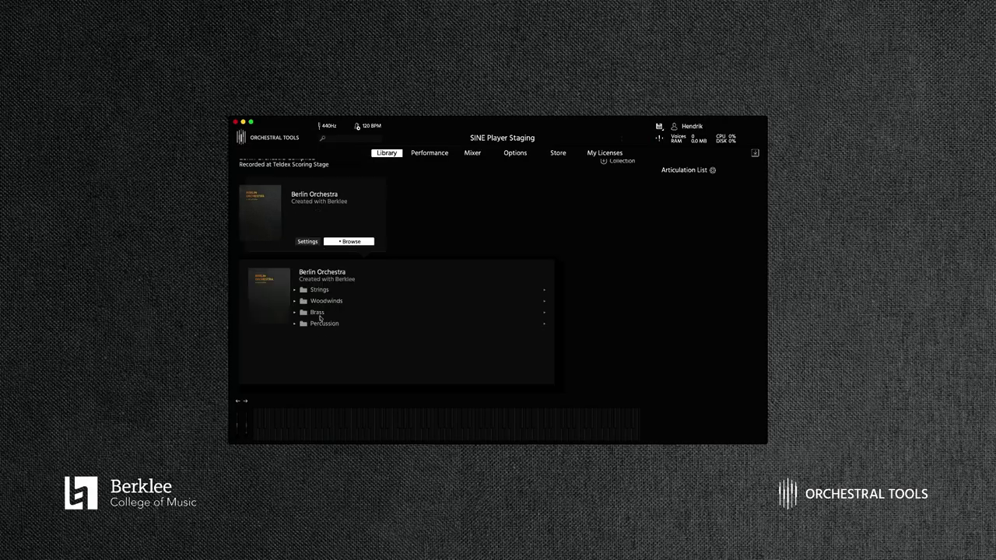
# Step: Expand the Percussion folder to show its instruments, including 04 Timpani
pyautogui.click(323, 324)
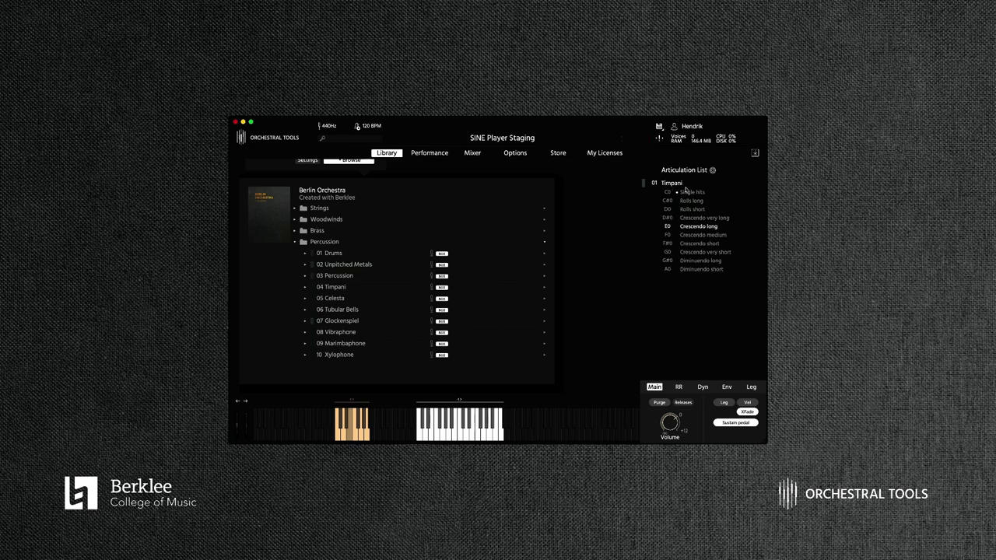
# Step: Unload Timpani, load 01 Drums and switch it to the Rolls articulation
pyautogui.press('Delete')
pyautogui.click(340, 255)
pyautogui.doubleClick(340, 256)
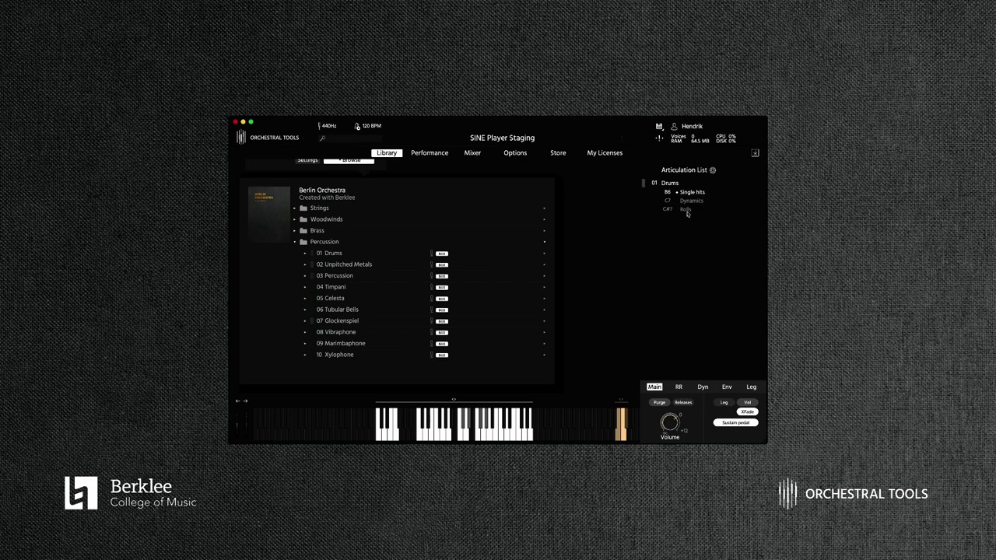
pyautogui.click(687, 210)
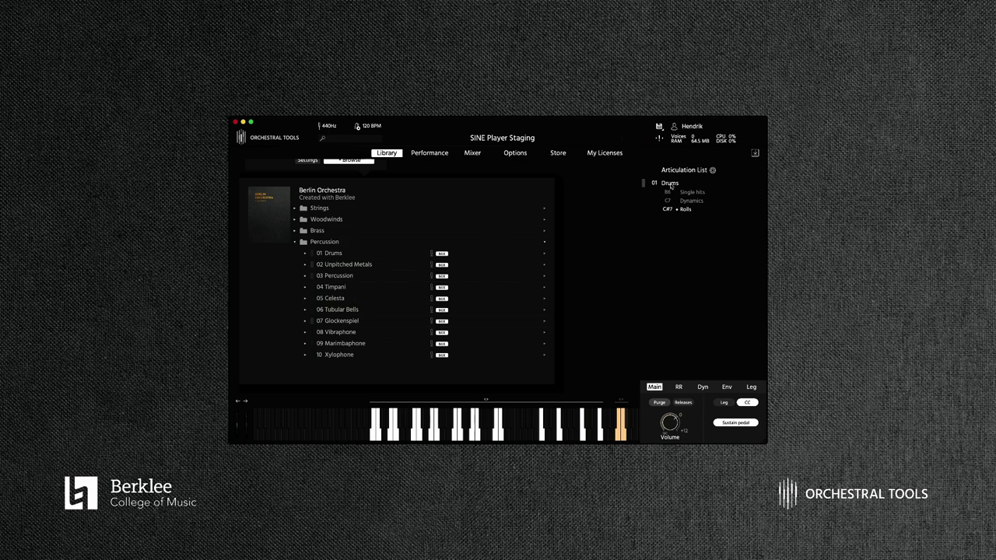
pyautogui.doubleClick(369, 265)
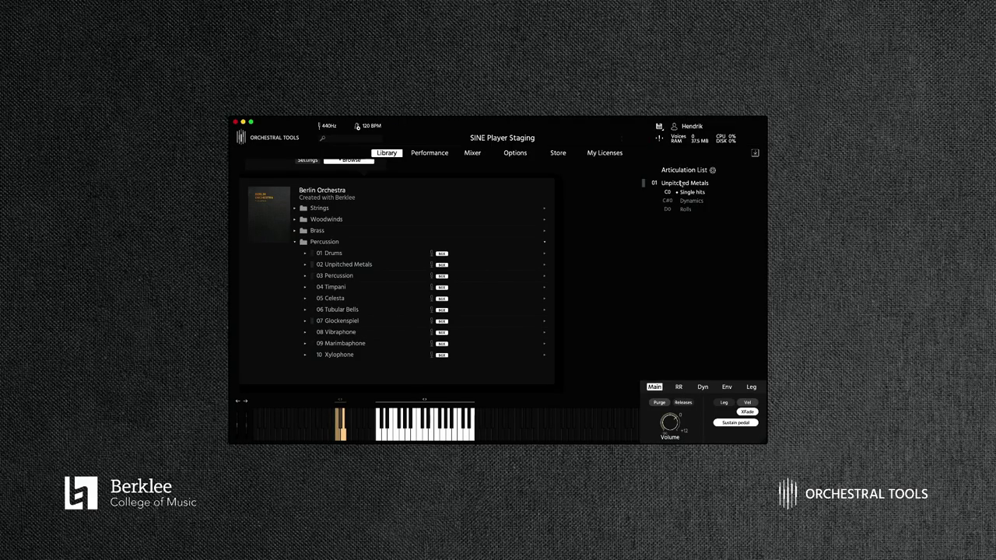
pyautogui.press('Delete')
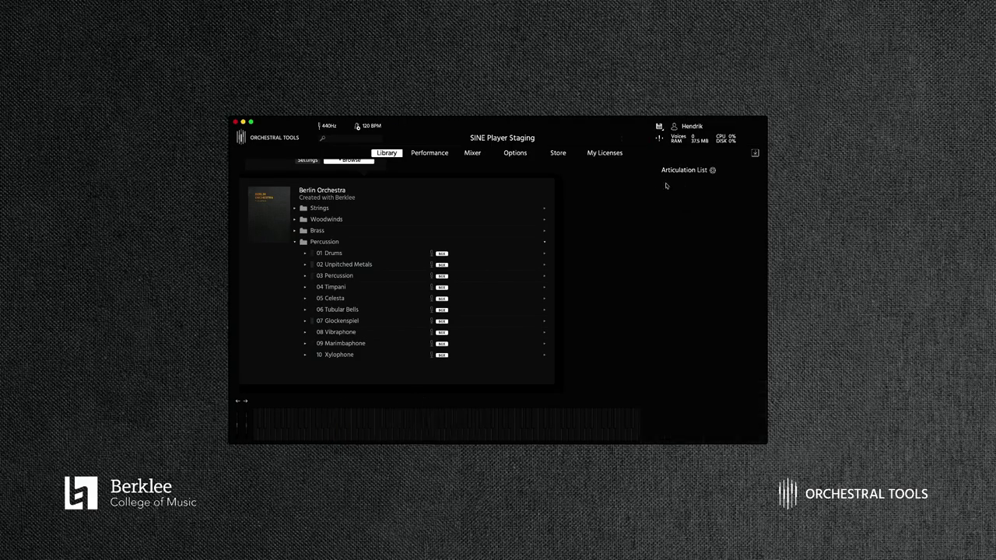
pyautogui.doubleClick(345, 278)
pyautogui.doubleClick(347, 343)
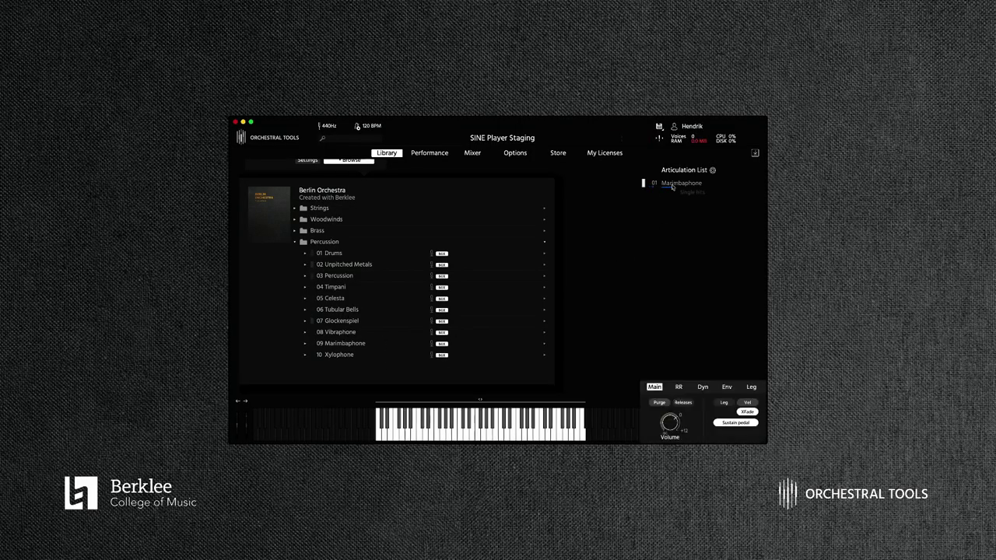